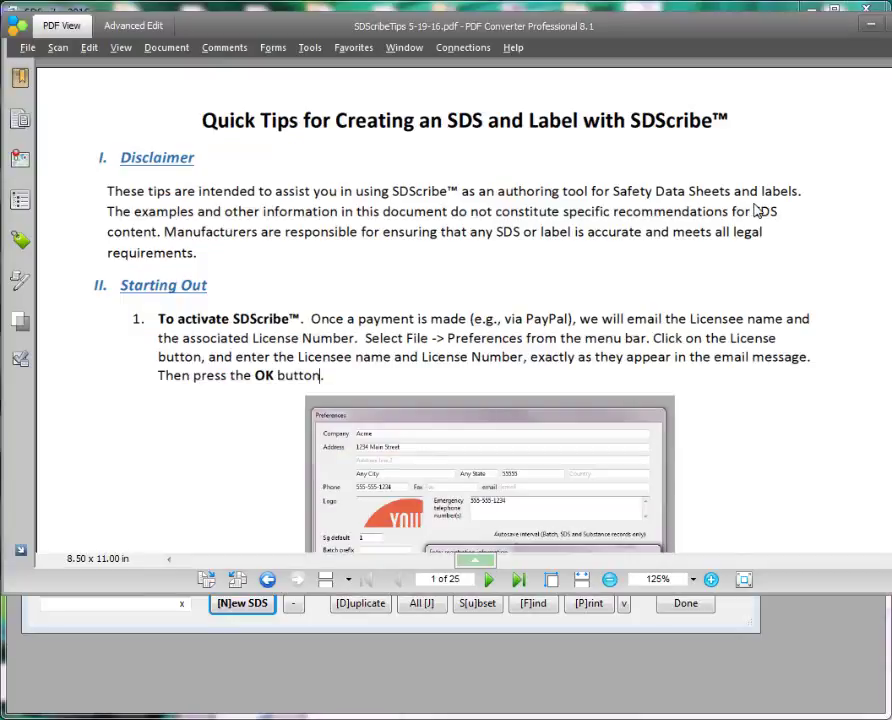
# Step: Review the SDScribe quick tips document together with the SDS and substance preparation flowcharts
pyautogui.scroll(-6, 752, 222)
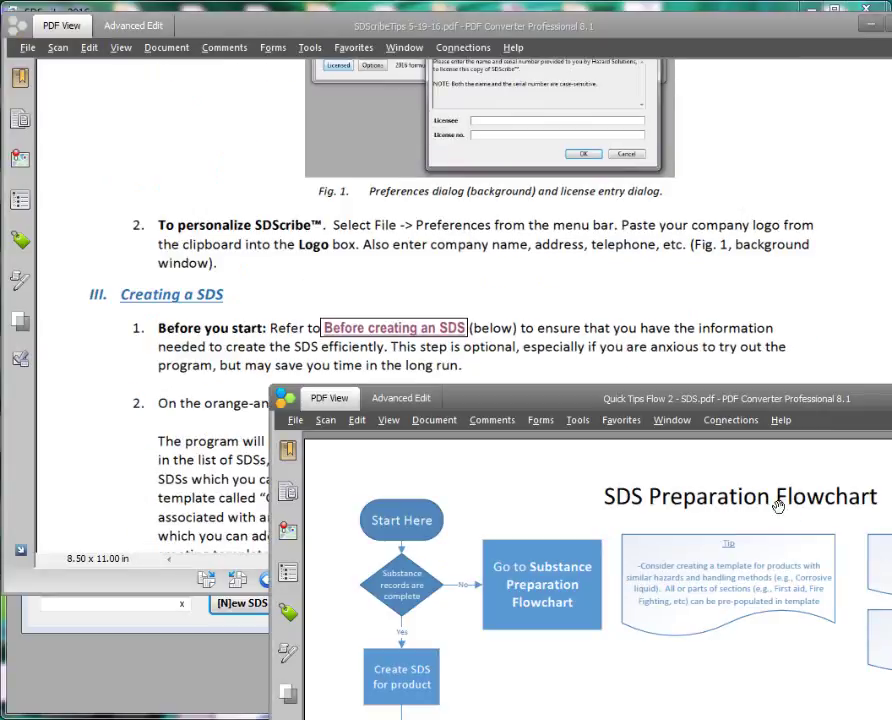
pyautogui.moveTo(528, 273); pyautogui.dragTo(651, 282)
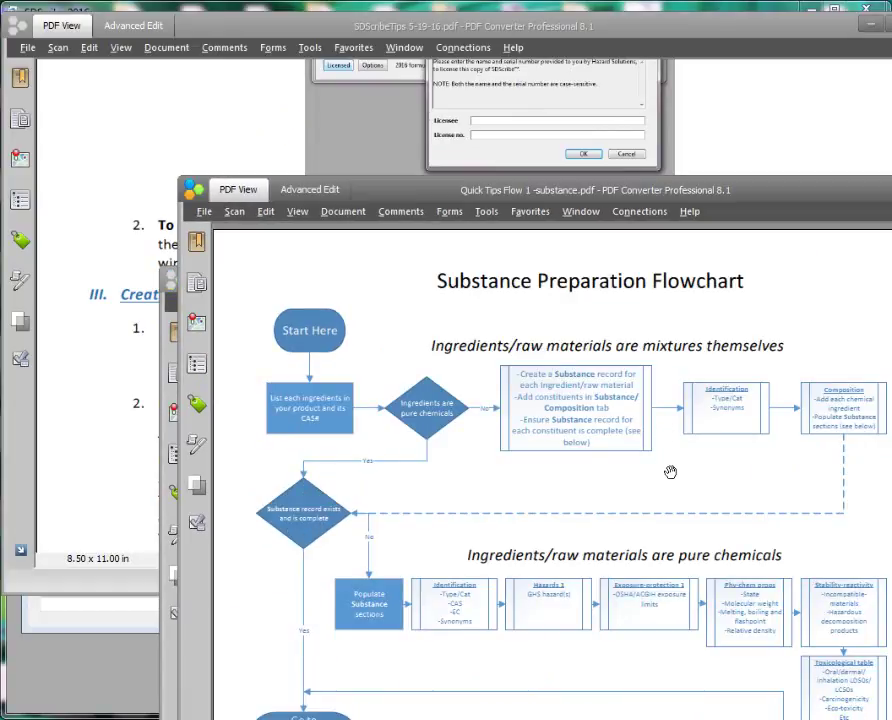
pyautogui.scroll(-1, 662, 516)
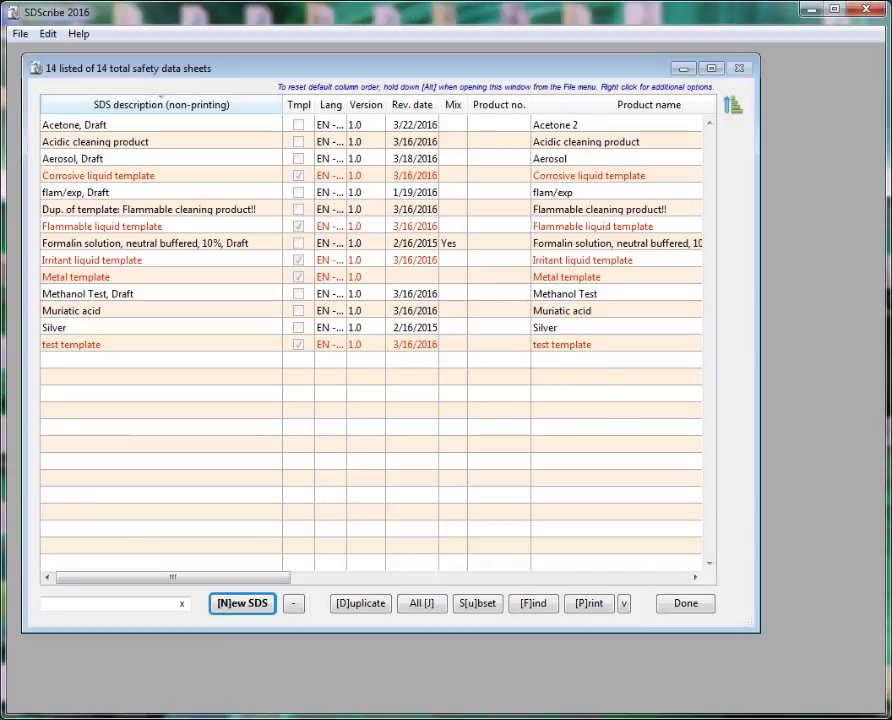
# Step: Switch to SDScribe and open the Acephate record from the list of substances
pyautogui.click(20, 36)
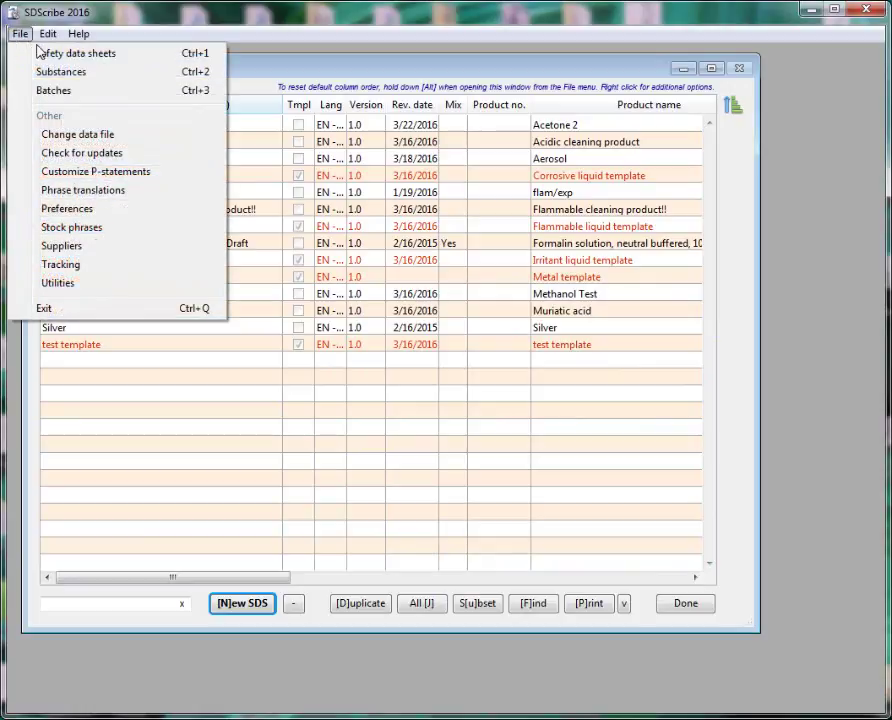
pyautogui.click(42, 70)
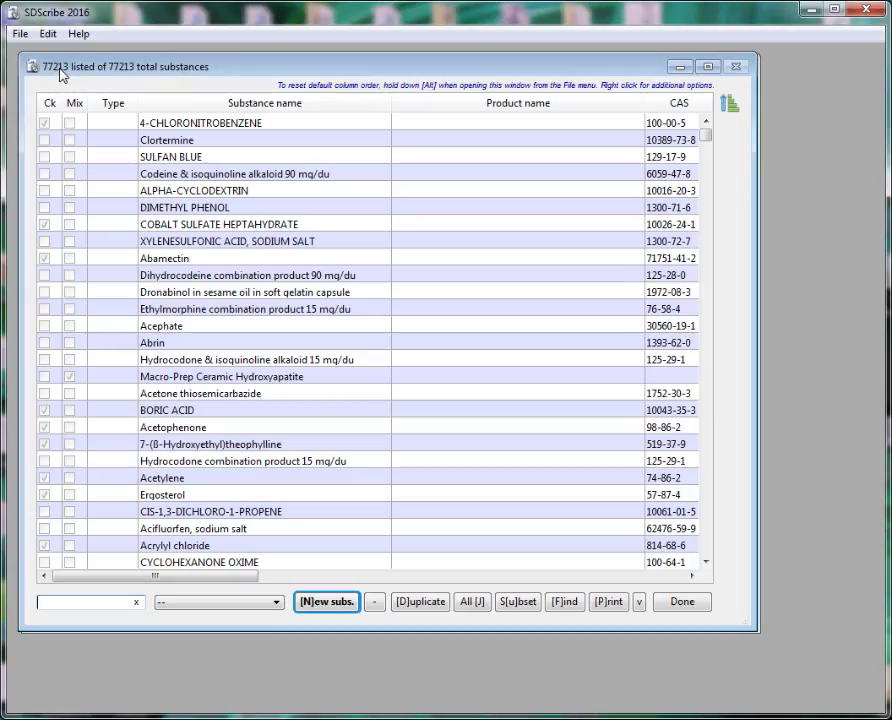
pyautogui.doubleClick(157, 325)
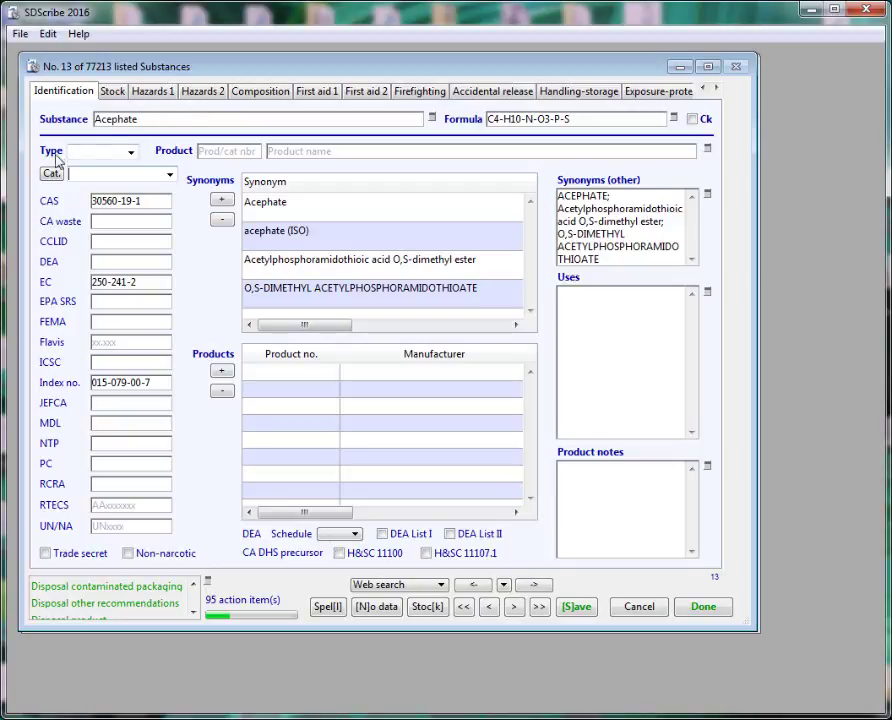
# Step: Inspect the type and category options of the Acephate record, and go to its first hazards section
pyautogui.click(130, 153)
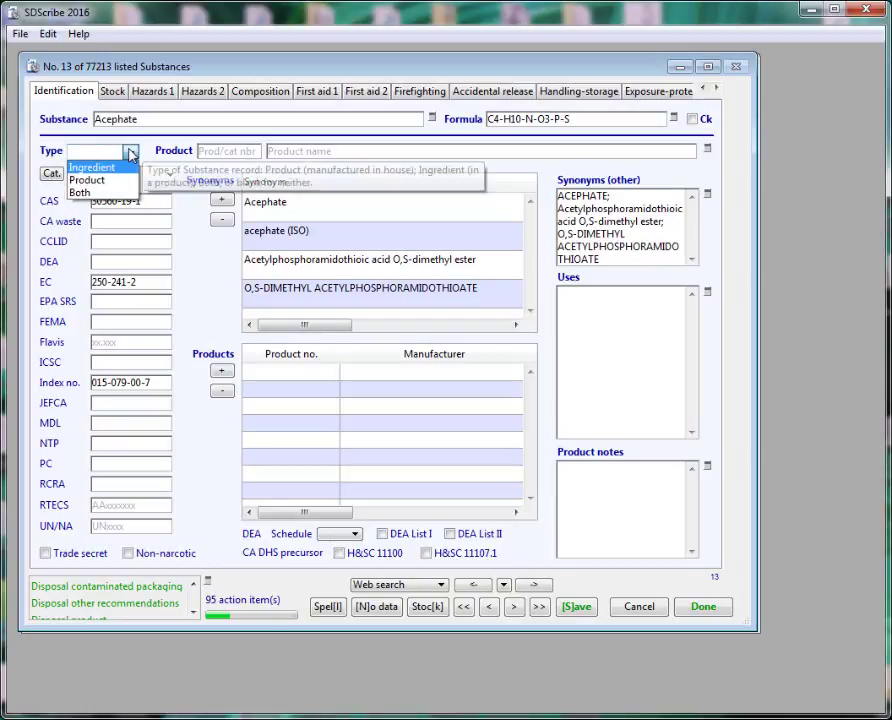
pyautogui.click(52, 140)
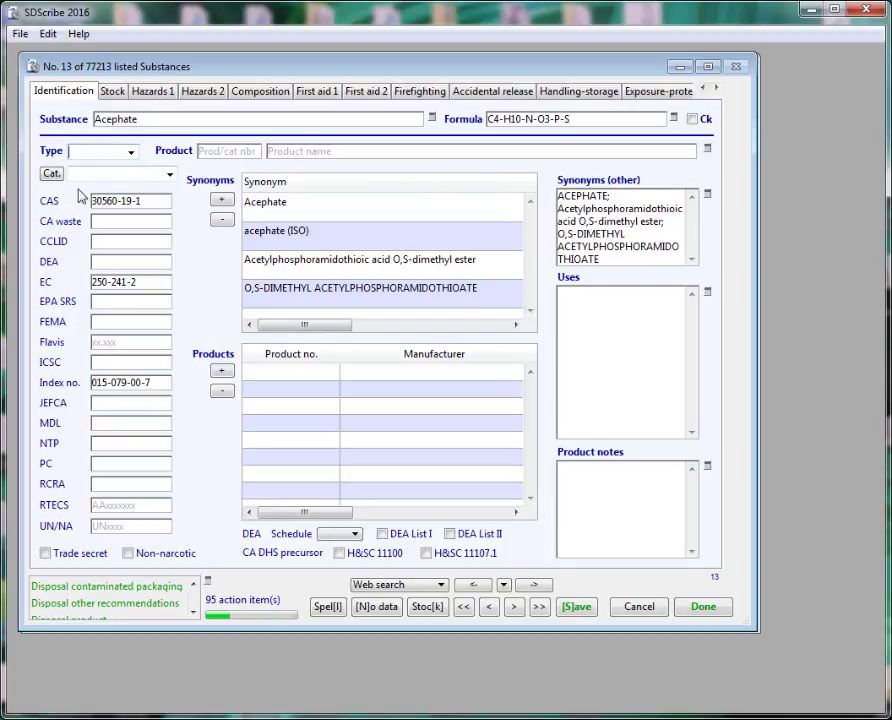
pyautogui.click(170, 175)
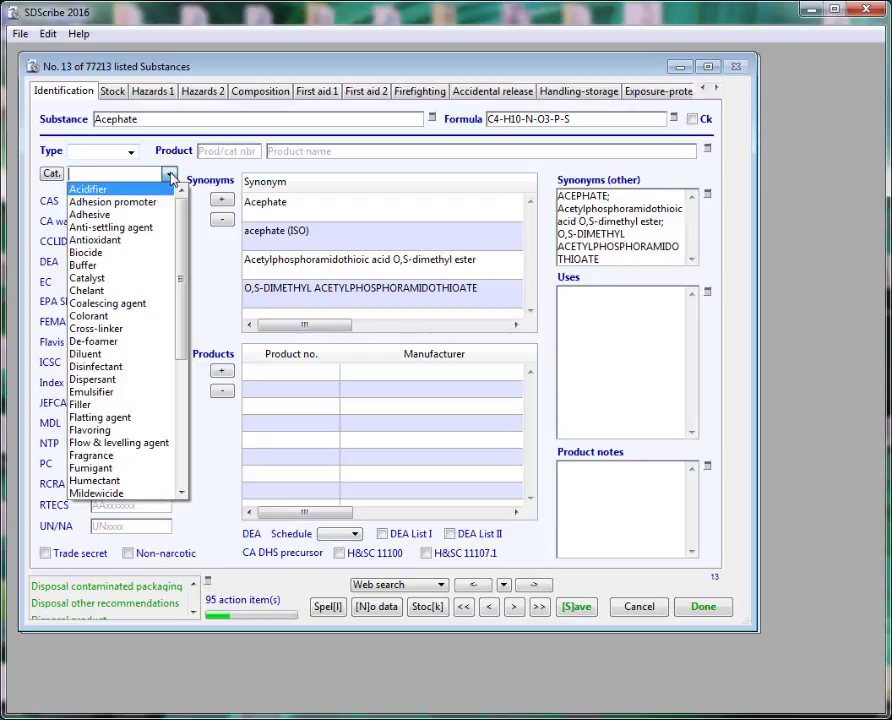
pyautogui.click(152, 93)
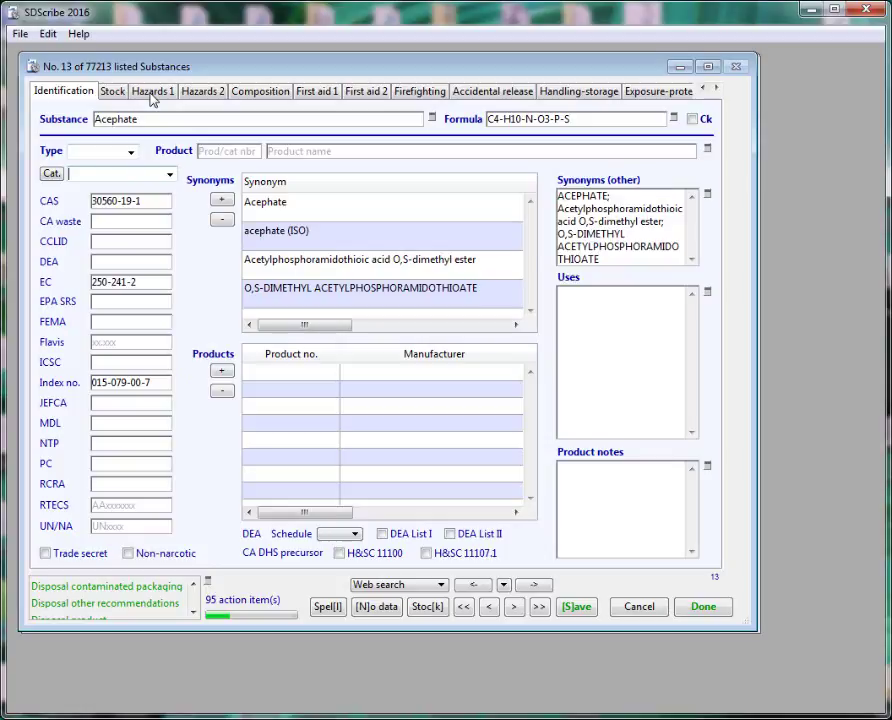
pyautogui.click(152, 93)
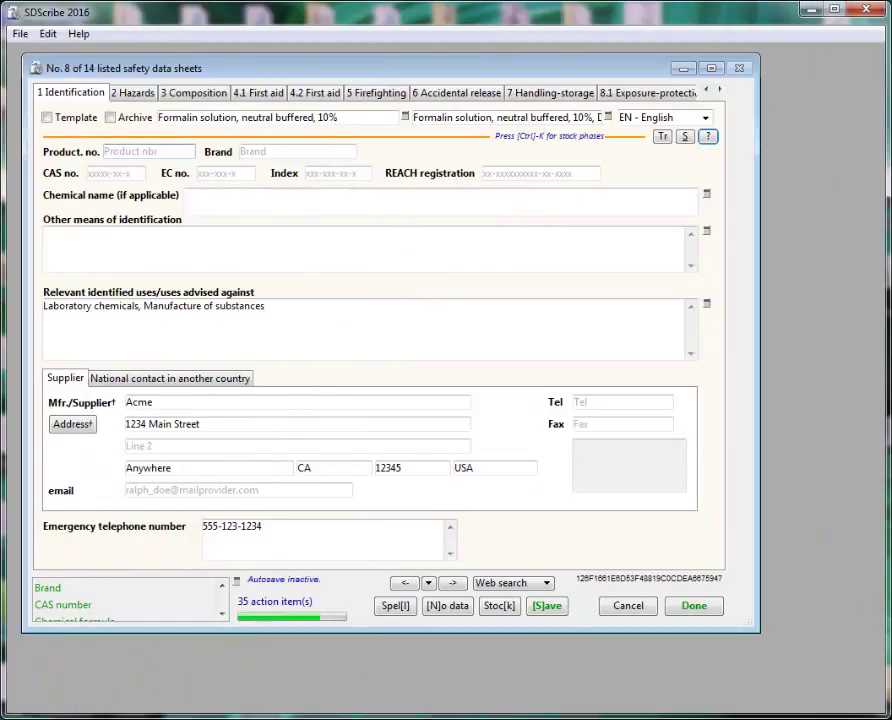
# Step: Mark the "Formalin solution, neutral buffered, 10%" SDS as archived and return to the SDS list
pyautogui.click(112, 119)
pyautogui.press('Escape')
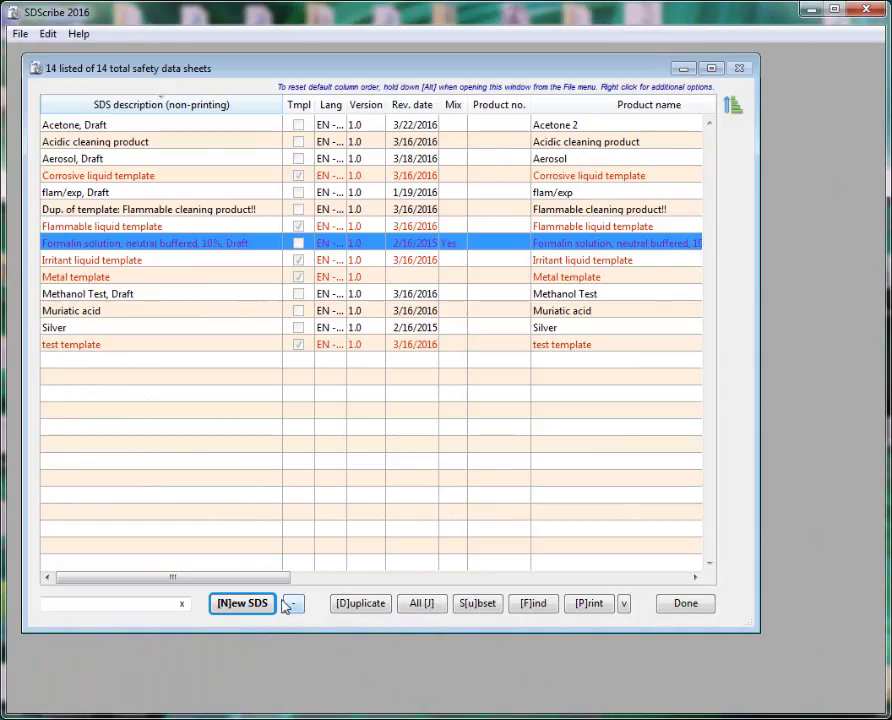
# Step: Search the SDS list for "archive", and run a query for records where [SDS]Archived_B is true
pyautogui.click(67, 602)
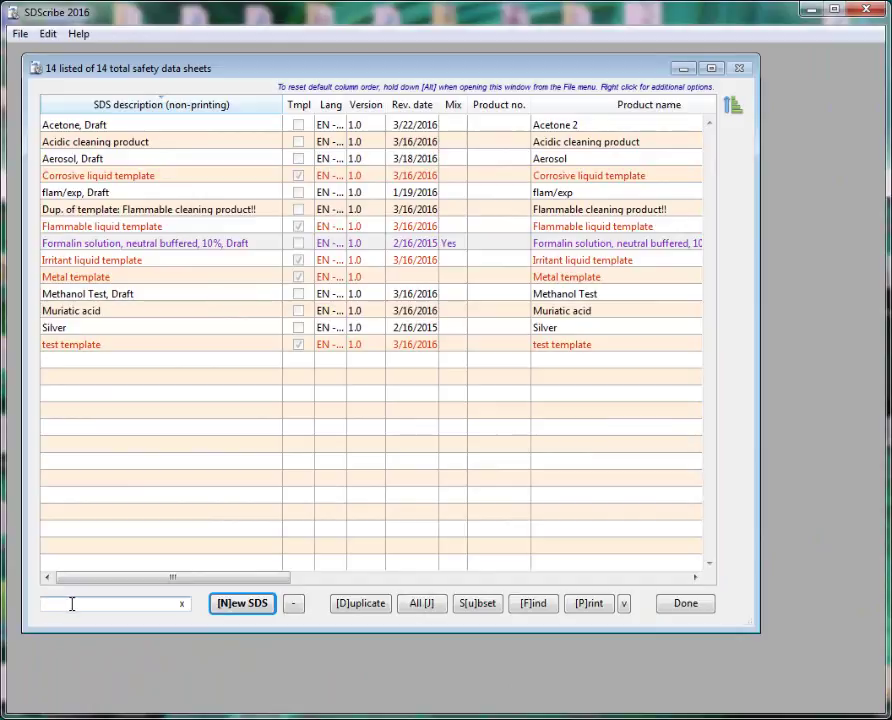
pyautogui.write('archive')
pyautogui.press('Return')
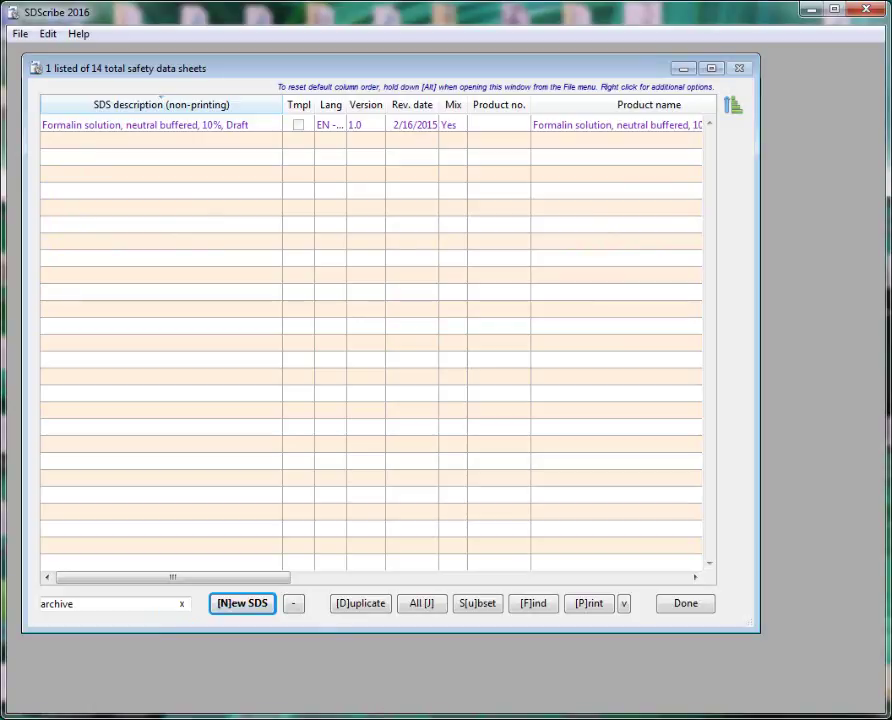
pyautogui.click(532, 604)
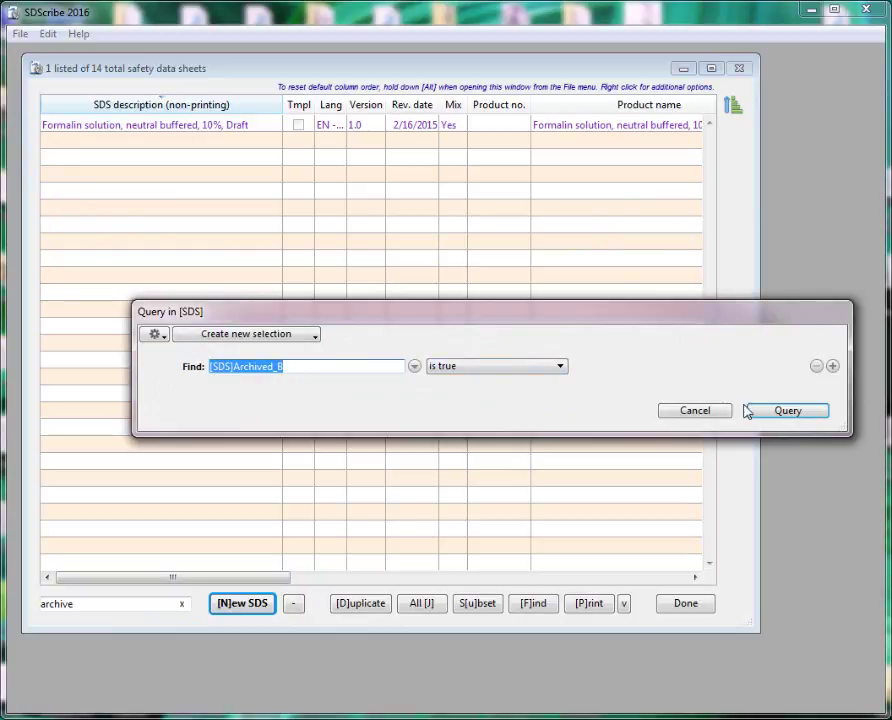
pyautogui.click(786, 416)
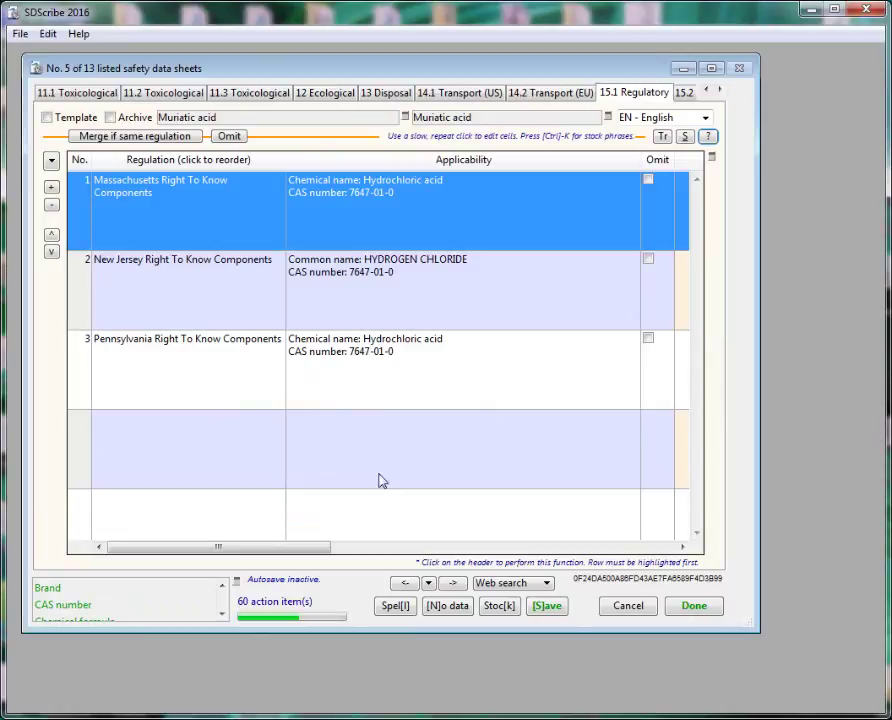
# Step: Check the regulation sorting options and the Omit function in section 15.1 of the Muriatic acid SDS
pyautogui.click(182, 166)
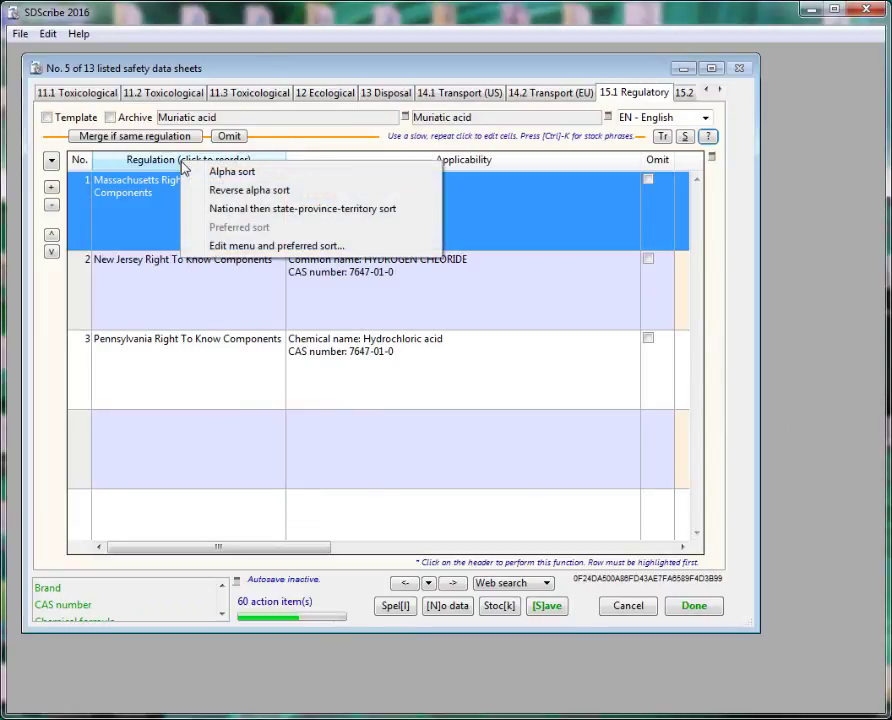
pyautogui.click(430, 536)
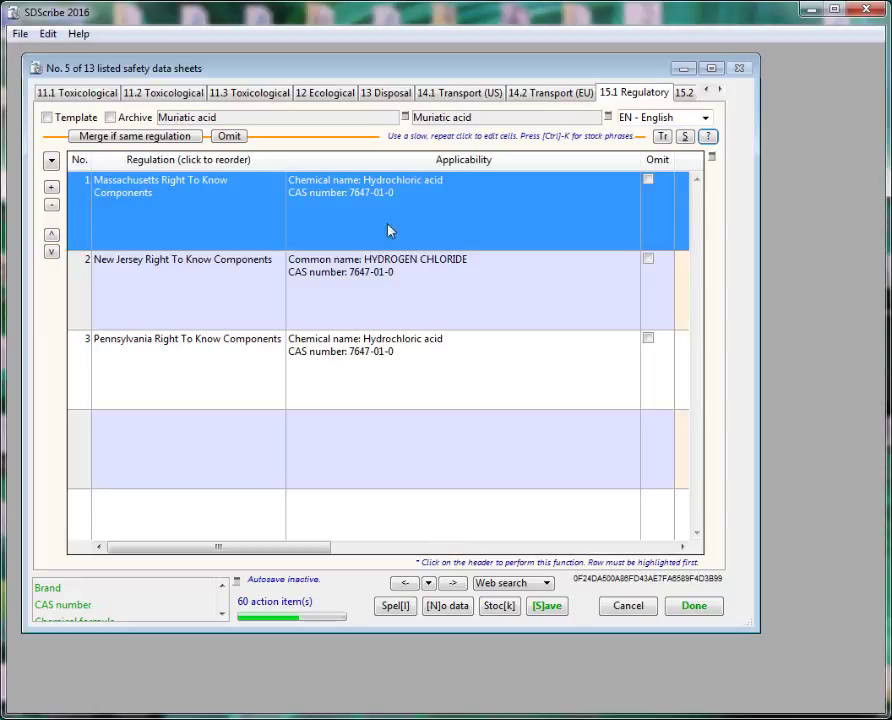
pyautogui.click(229, 137)
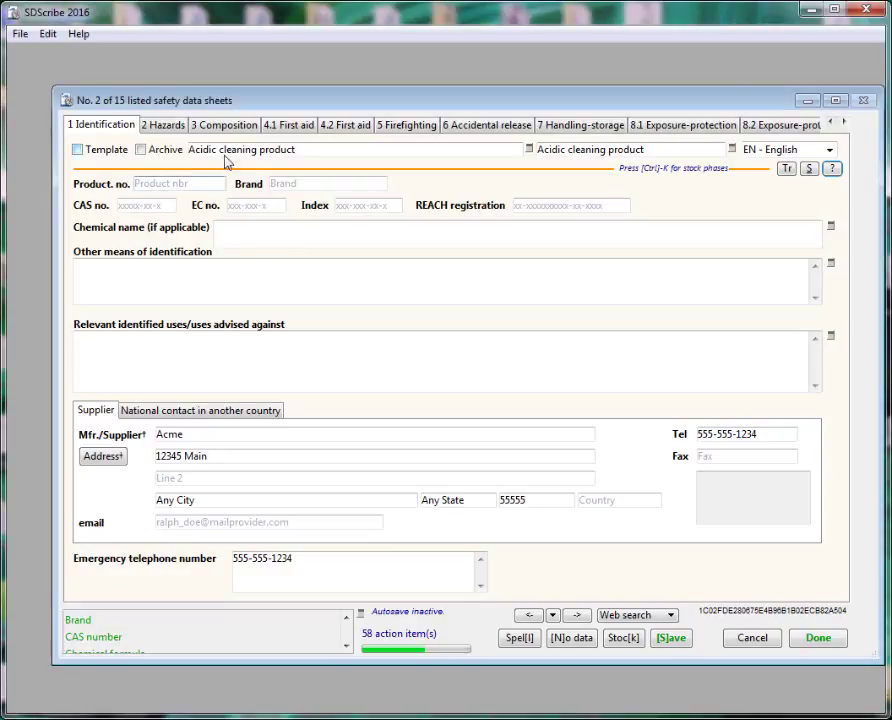
# Step: Duplicate the Acidic cleaning product SDS as a template without clearing any sections
pyautogui.click(78, 150)
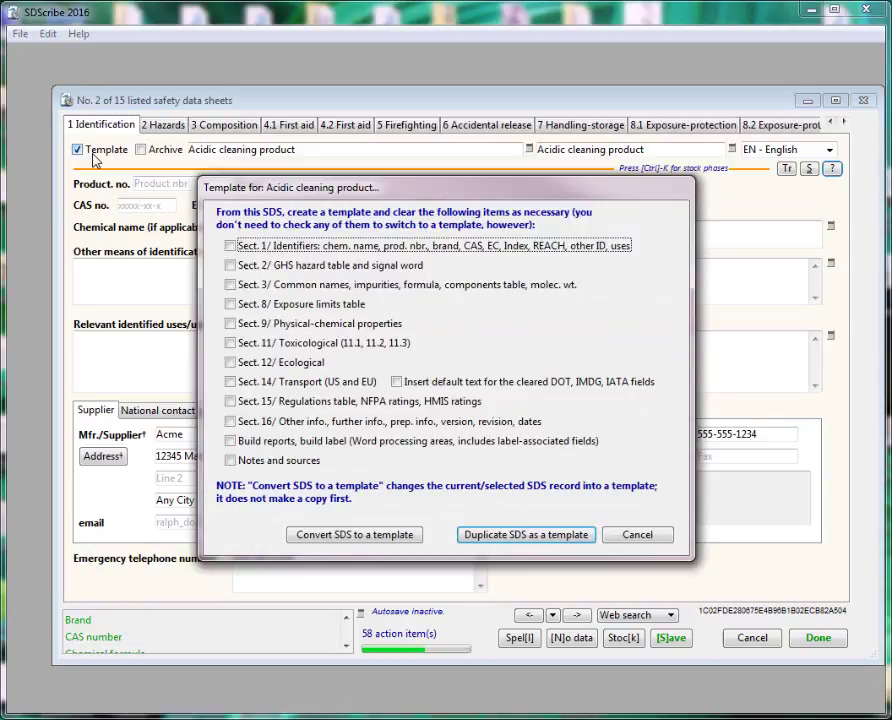
pyautogui.click(540, 540)
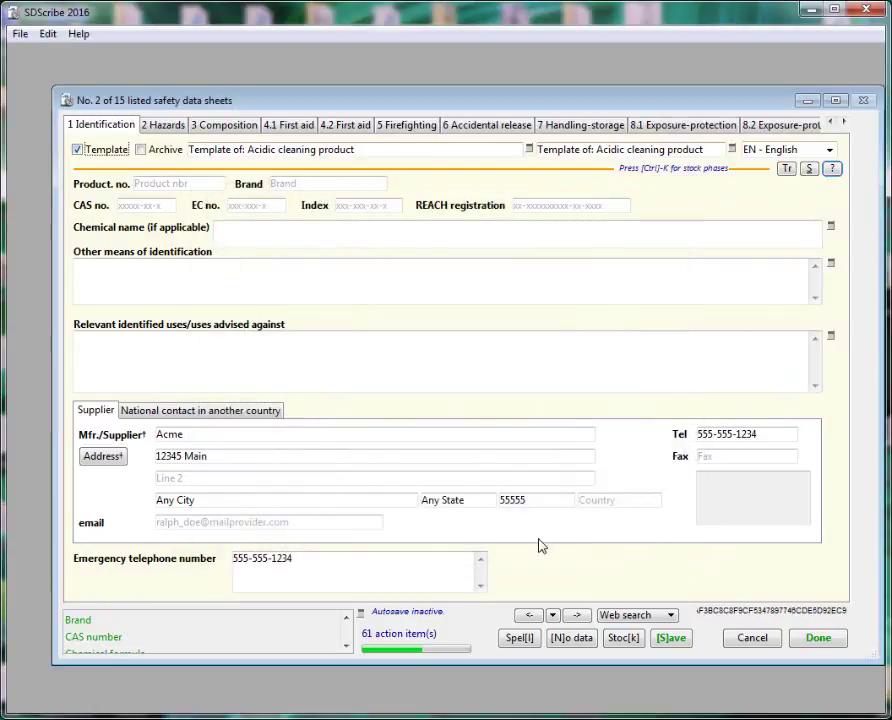
# Step: Change the new template's product name to "Corrisve liquid", then save and close the record
pyautogui.moveTo(385, 150); pyautogui.dragTo(128, 148)
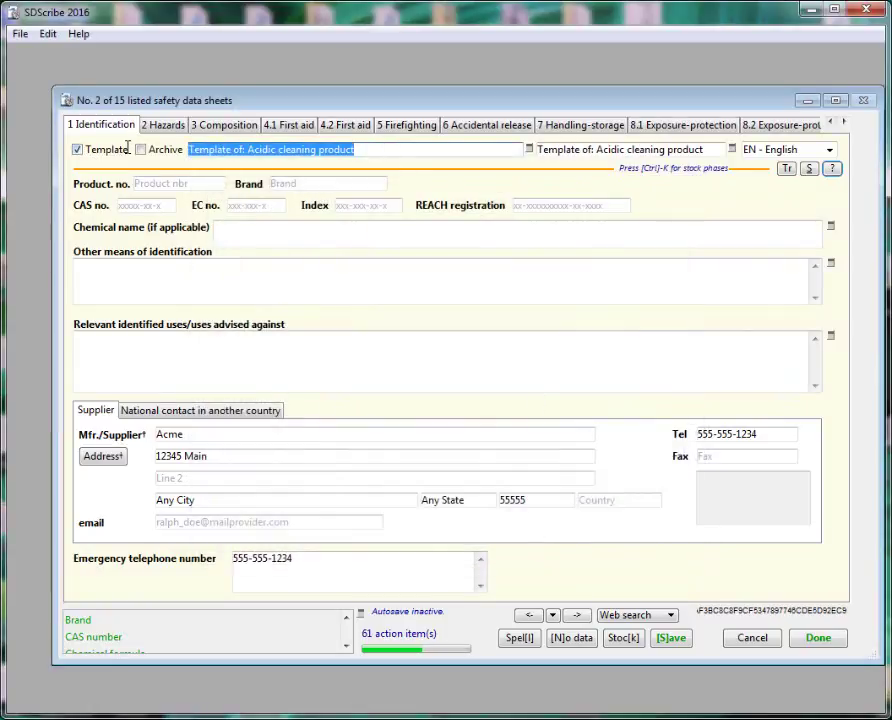
pyautogui.write('C')
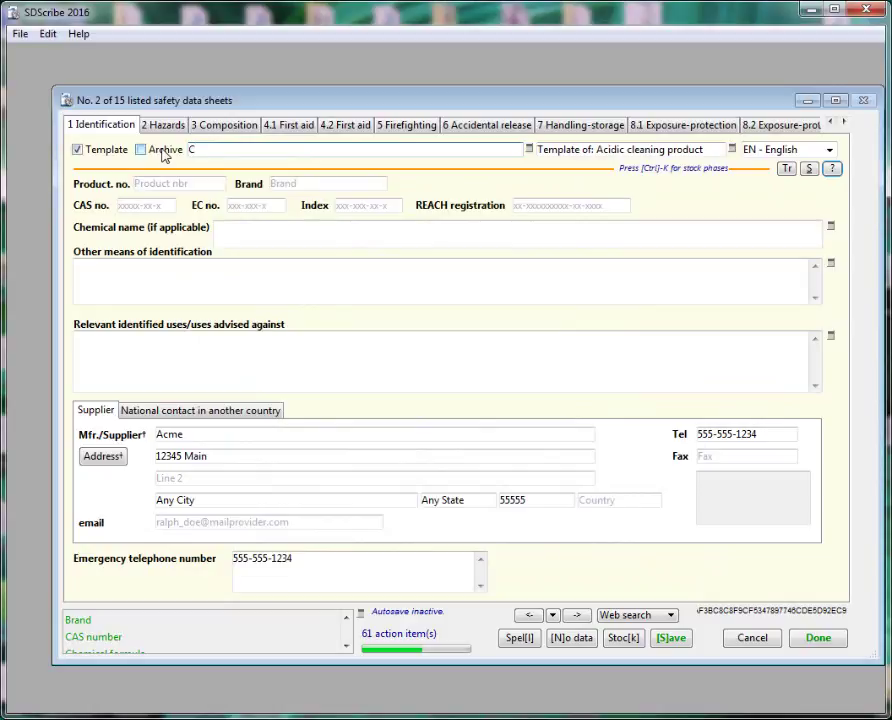
pyautogui.write('orrisve liquid')
pyautogui.click(670, 640)
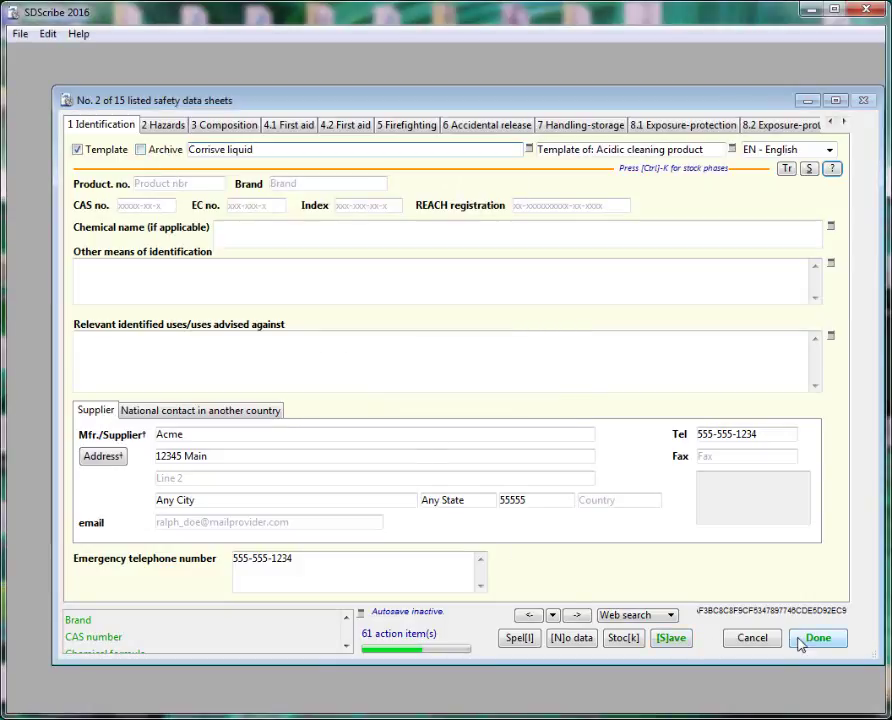
pyautogui.click(806, 641)
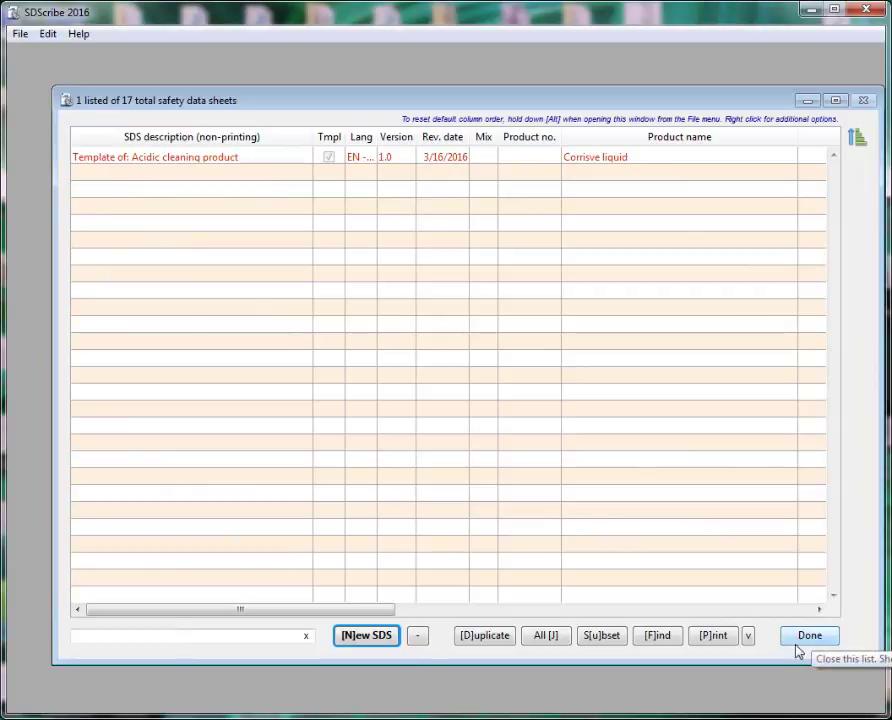
# Step: Start a new safety data sheet from the SDS list
pyautogui.click(370, 641)
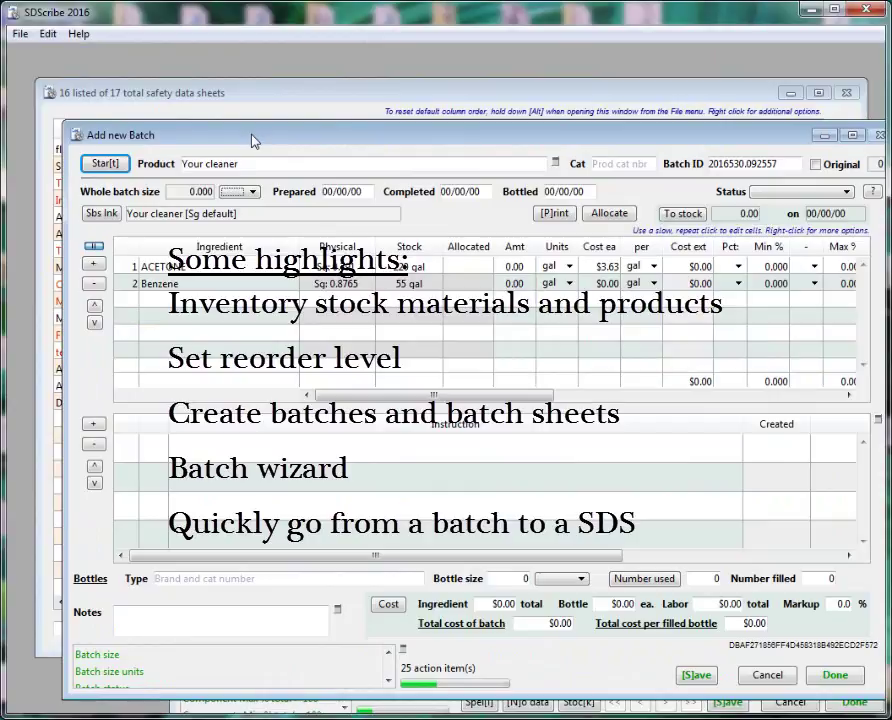
# Step: Launch the batch assistant for the new "Your cleaner" batch and skip to its next step
pyautogui.moveTo(252, 141); pyautogui.dragTo(243, 106)
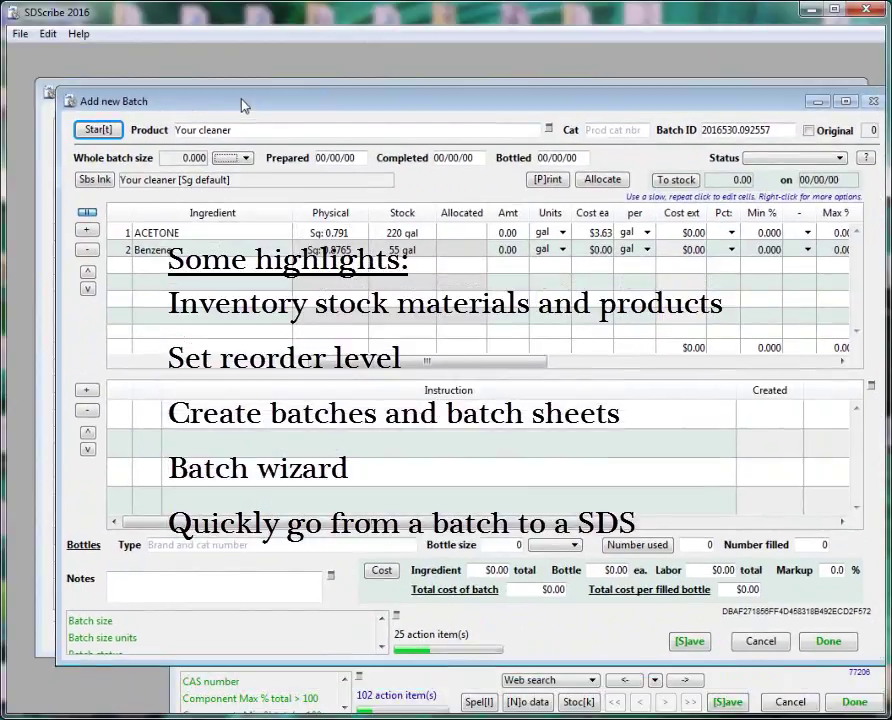
pyautogui.click(100, 128)
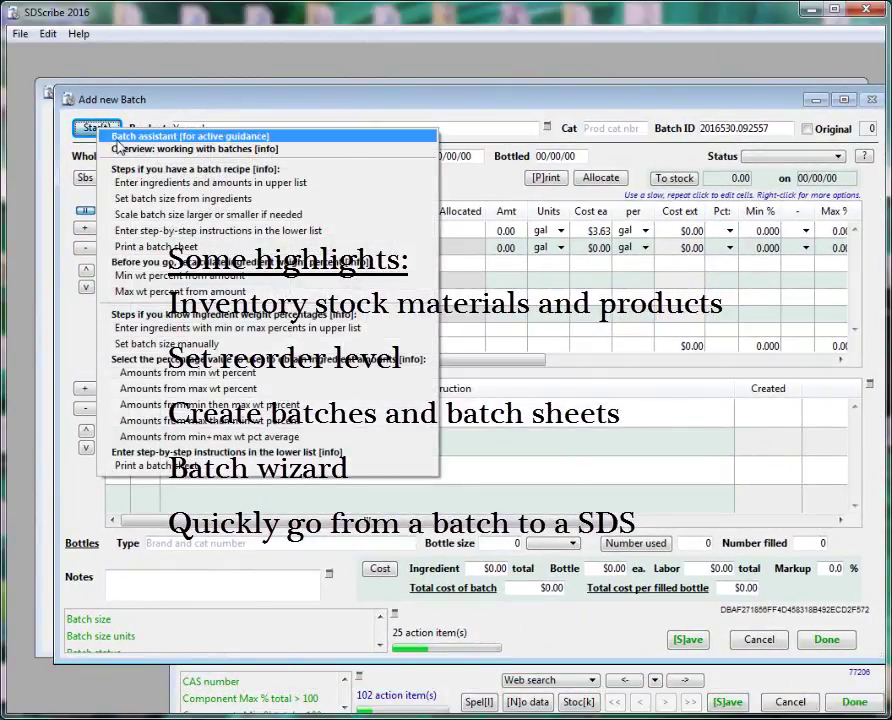
pyautogui.click(130, 136)
pyautogui.click(462, 506)
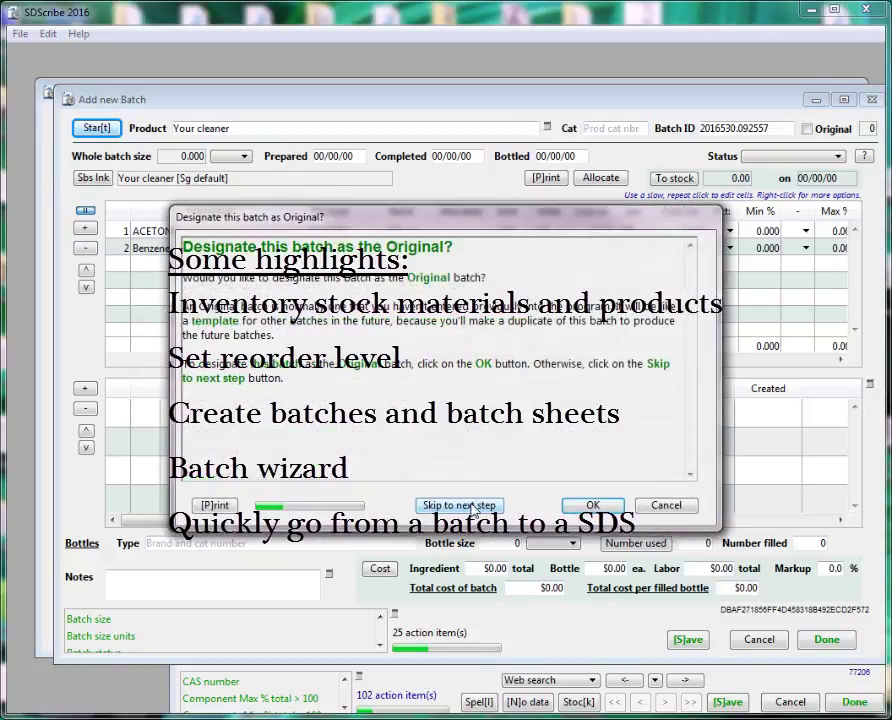